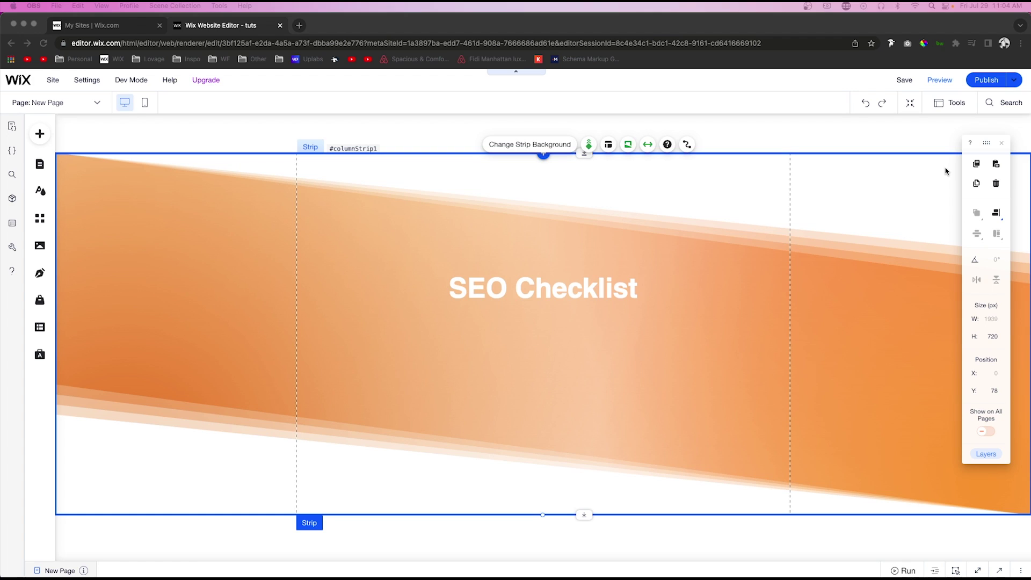
Step: Place a black themed button just below the SEO Checklist heading
click(731, 235)
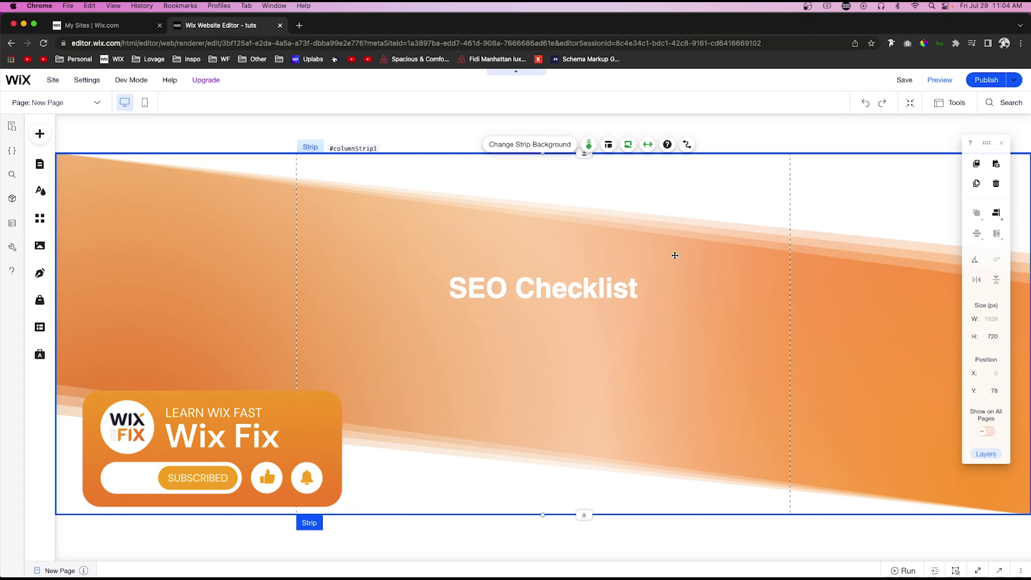
click(41, 135)
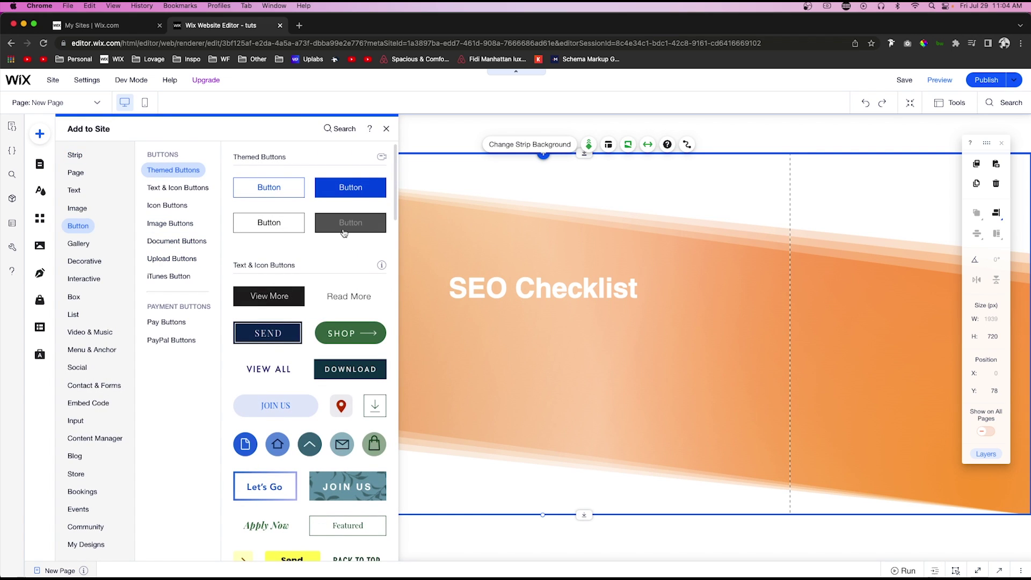
drag(350, 222, 535, 332)
Step: Change the new button's label to 'Download' and reselect the button
click(533, 293)
text(Dowl)
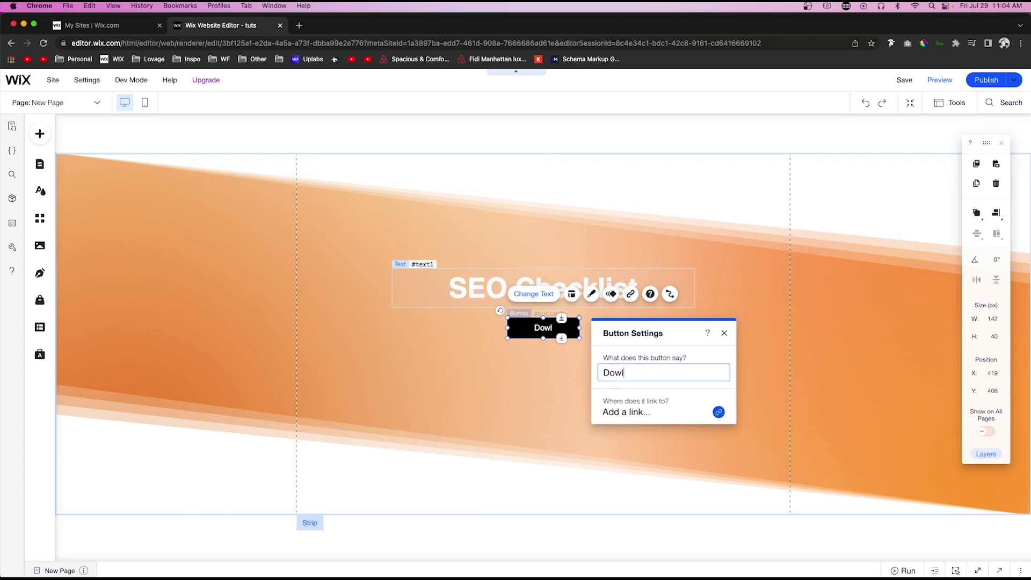
key(BackSpace)
key(BackSpace)
text(wnload)
click(546, 356)
click(542, 329)
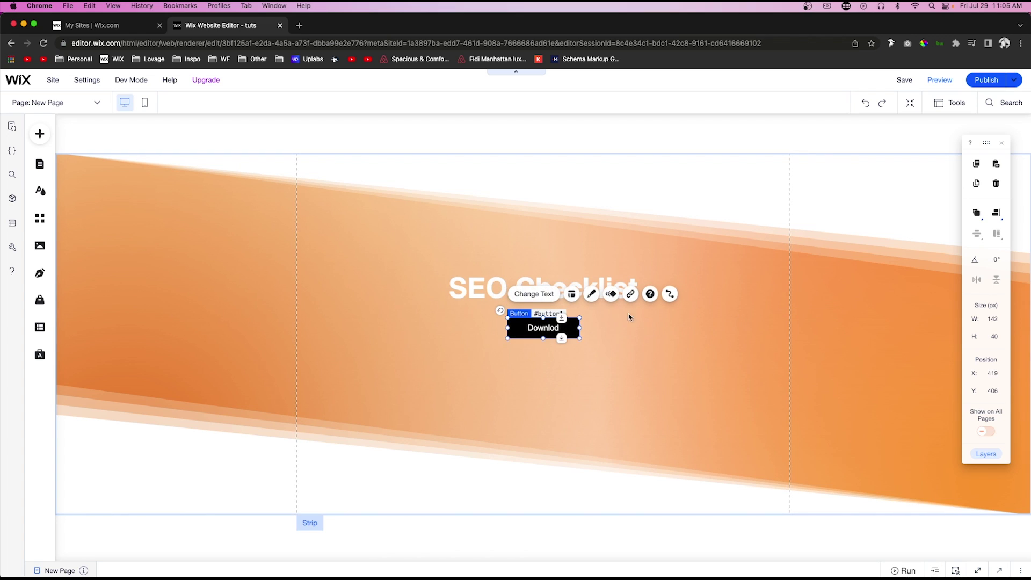
Step: Set the Download button's link to the document SEO Checklist 2022.pdf
click(631, 295)
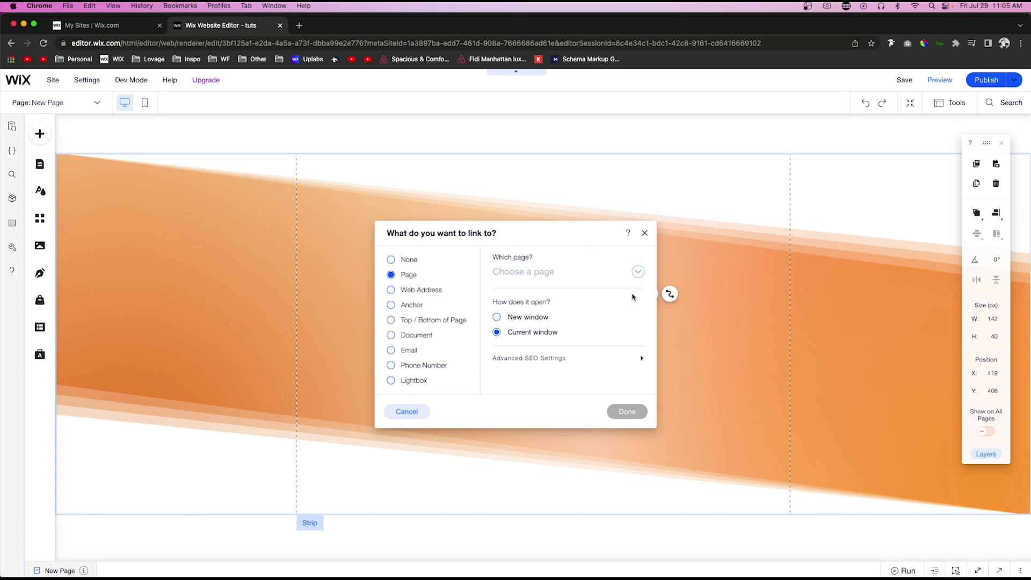
click(409, 337)
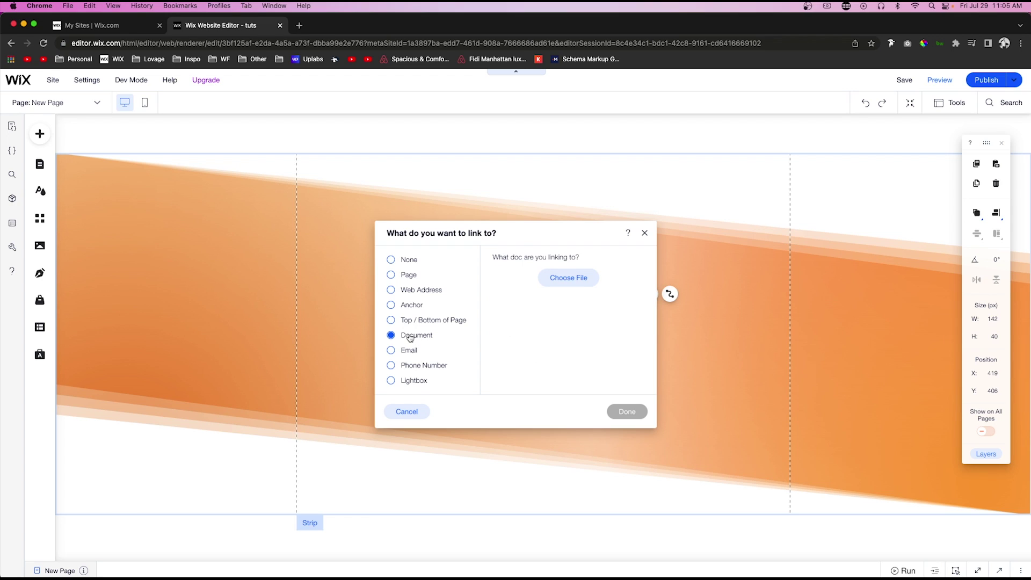
click(563, 279)
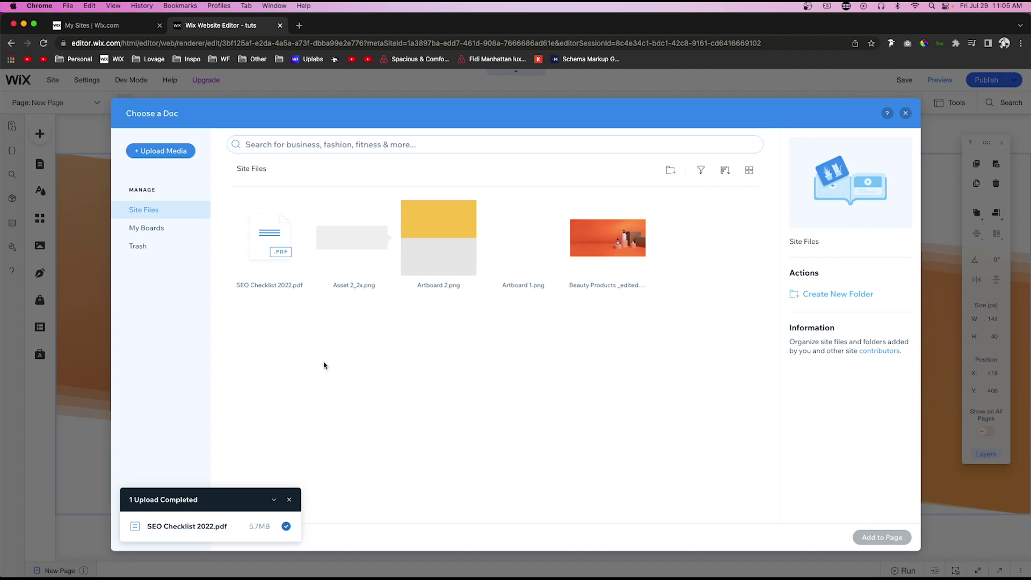
click(271, 244)
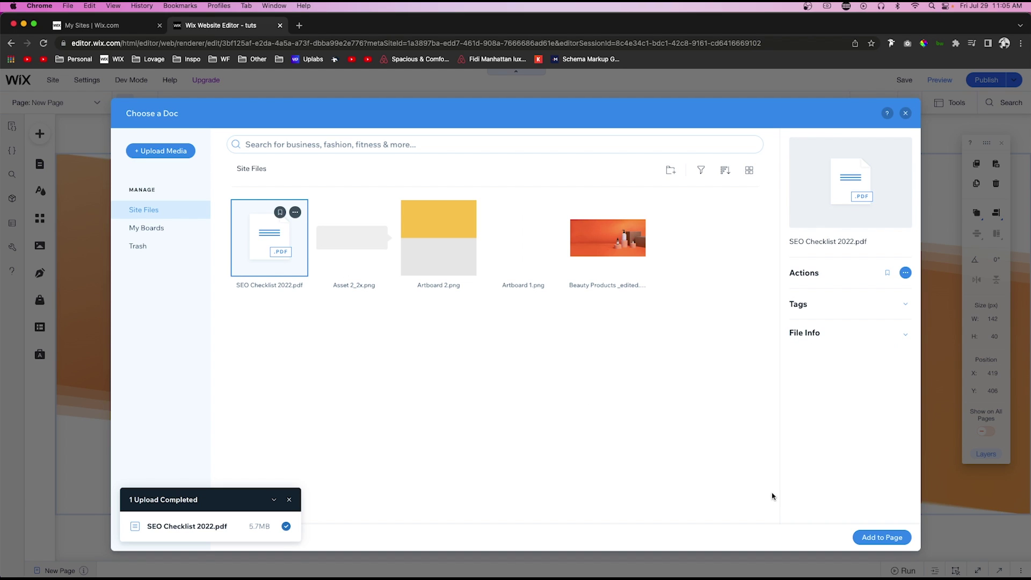
click(884, 537)
click(628, 411)
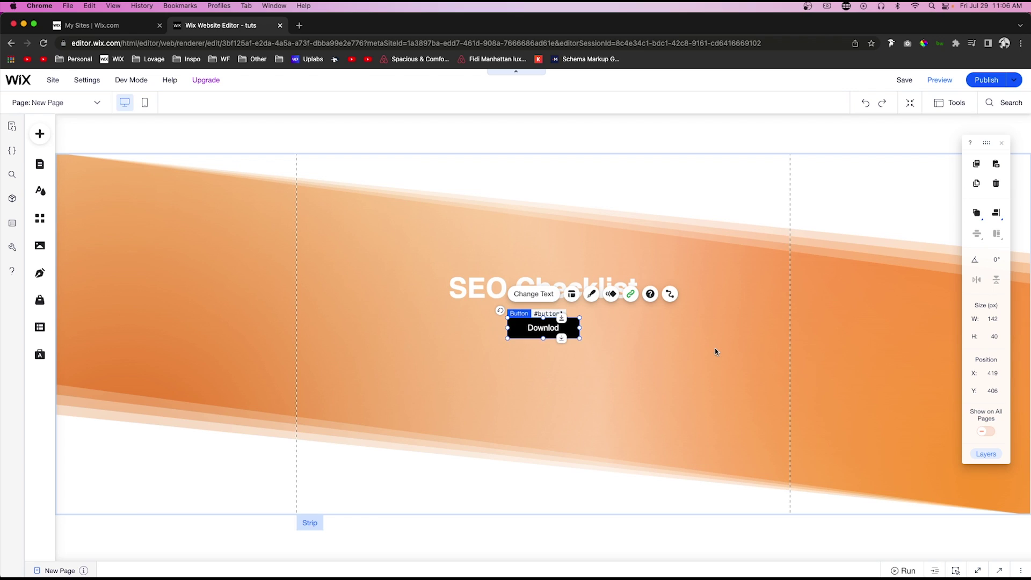
Step: Preview the page to test the Download button's PDF link, hiding the developer console
click(714, 351)
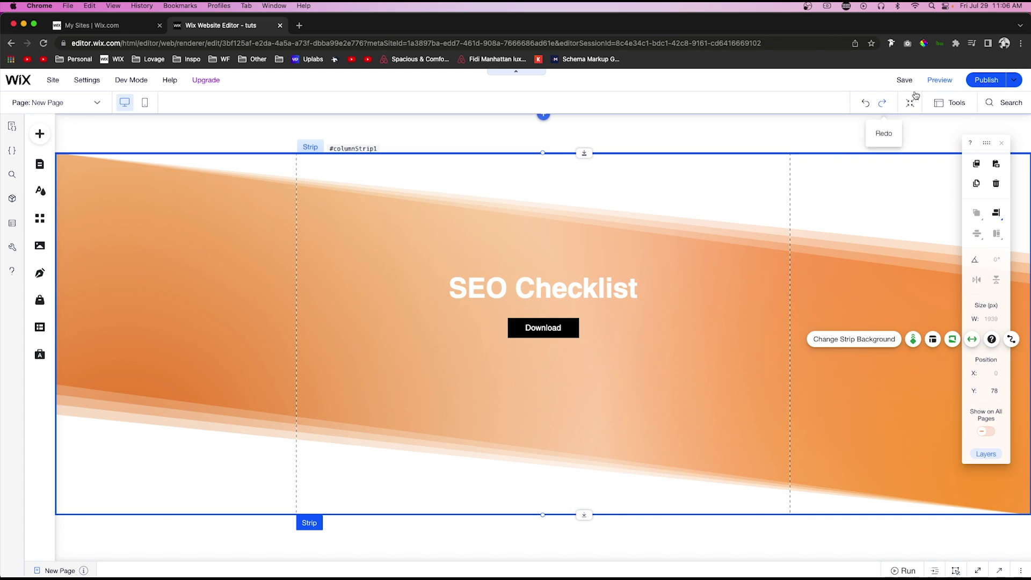
click(938, 82)
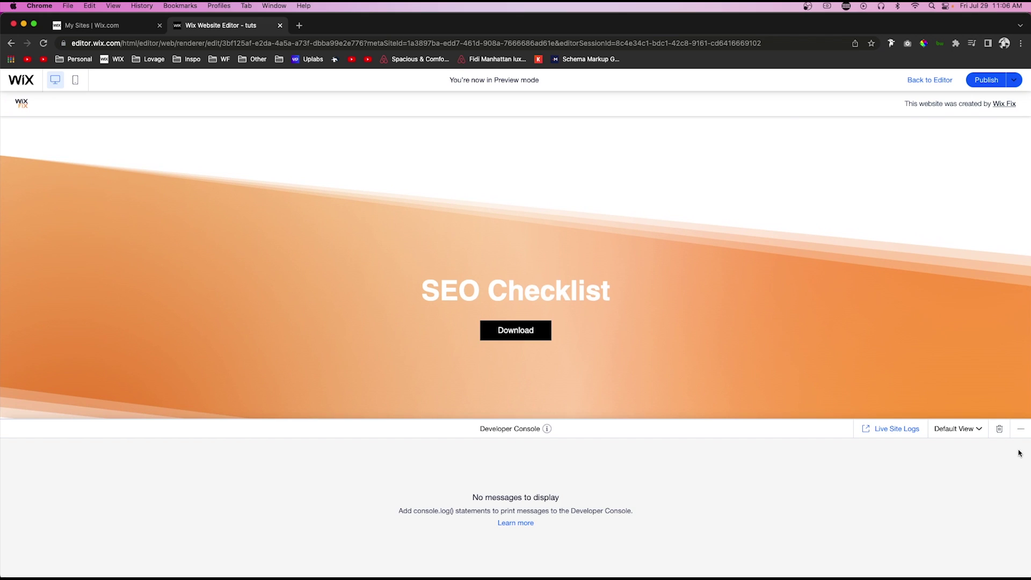
click(1020, 429)
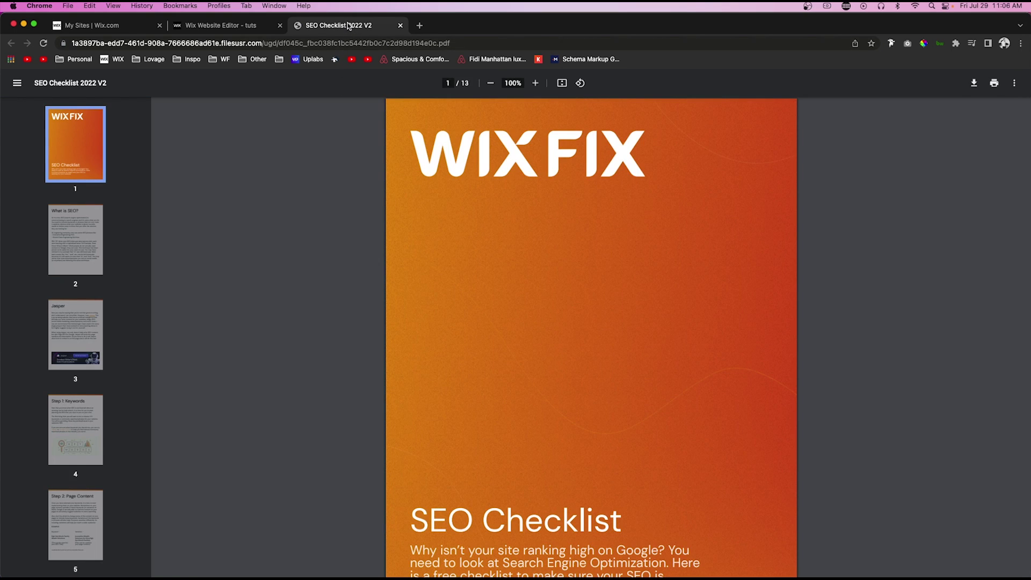
Step: Scroll through the pages of the SEO Checklist PDF preview
scroll(851, 231, down, 3)
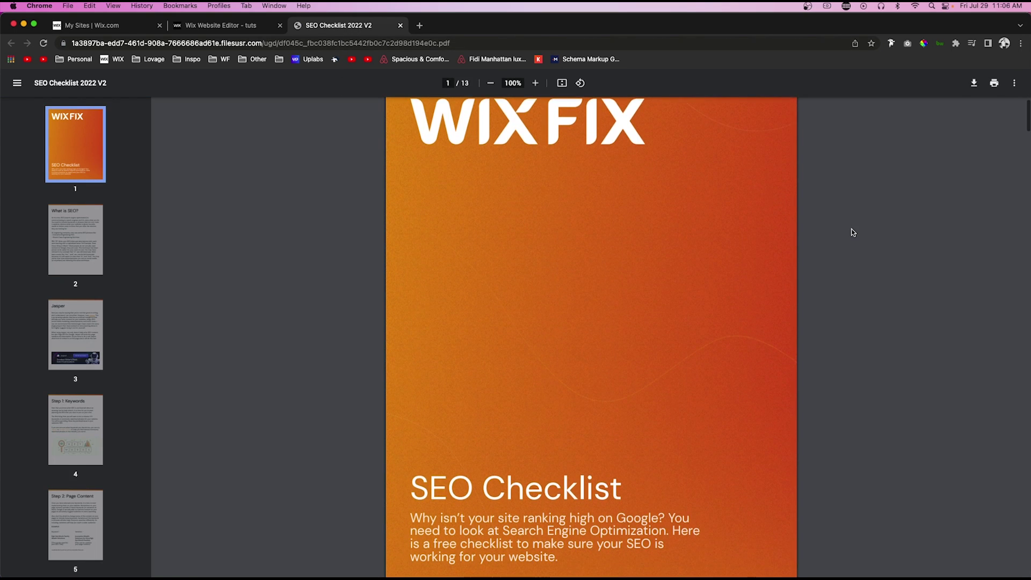
scroll(852, 232, down, 9)
scroll(851, 232, up, 12)
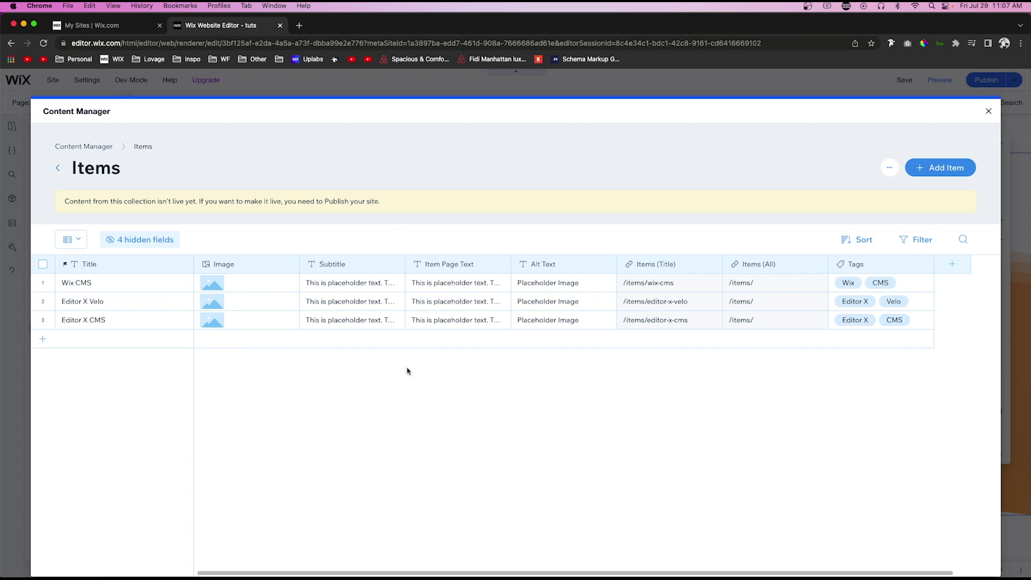
Step: Add a Document-type field named 'Document' to the Items collection
scroll(653, 380, right, 2)
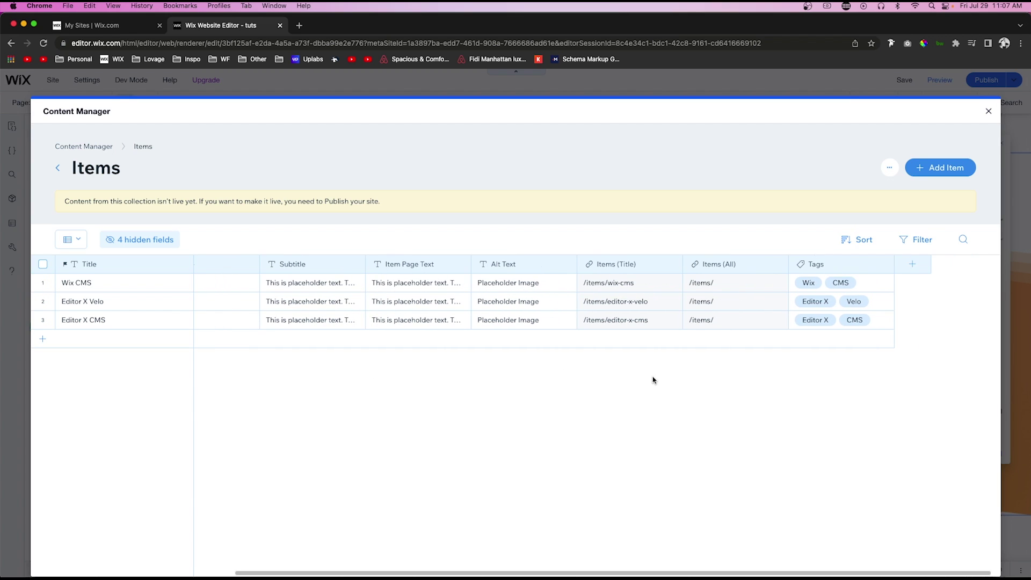
scroll(478, 323, left, 2)
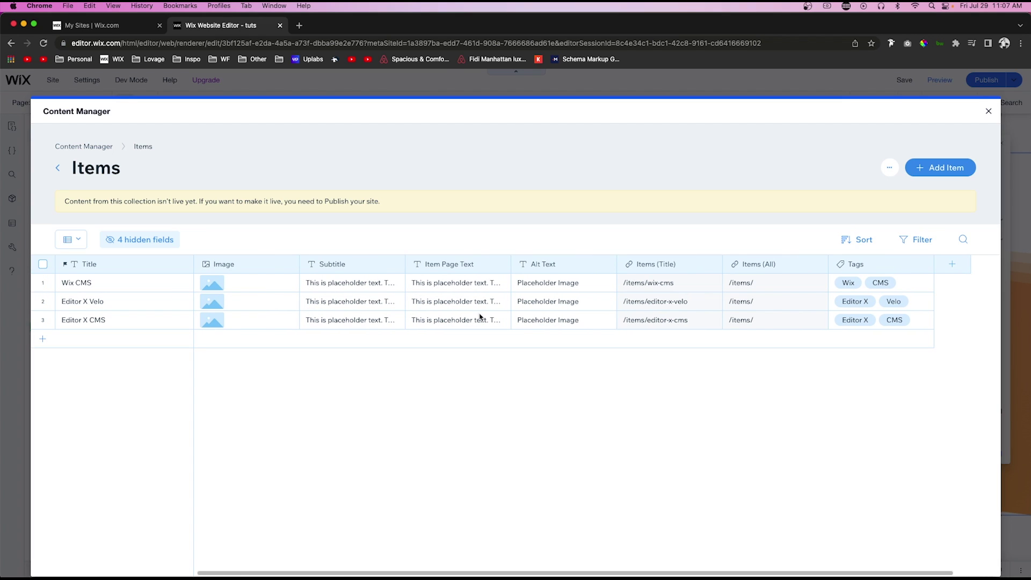
scroll(365, 385, right, 2)
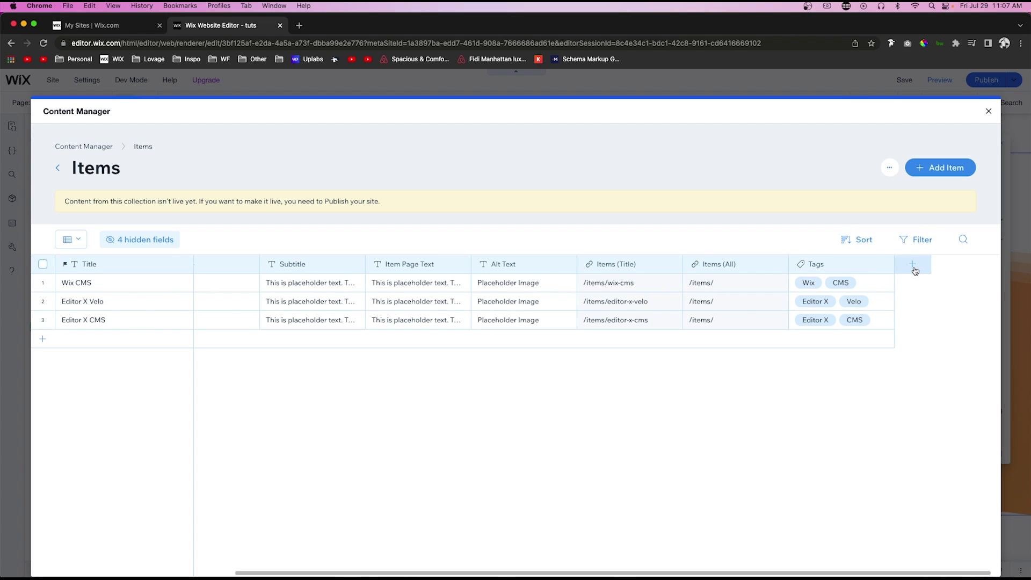
click(913, 266)
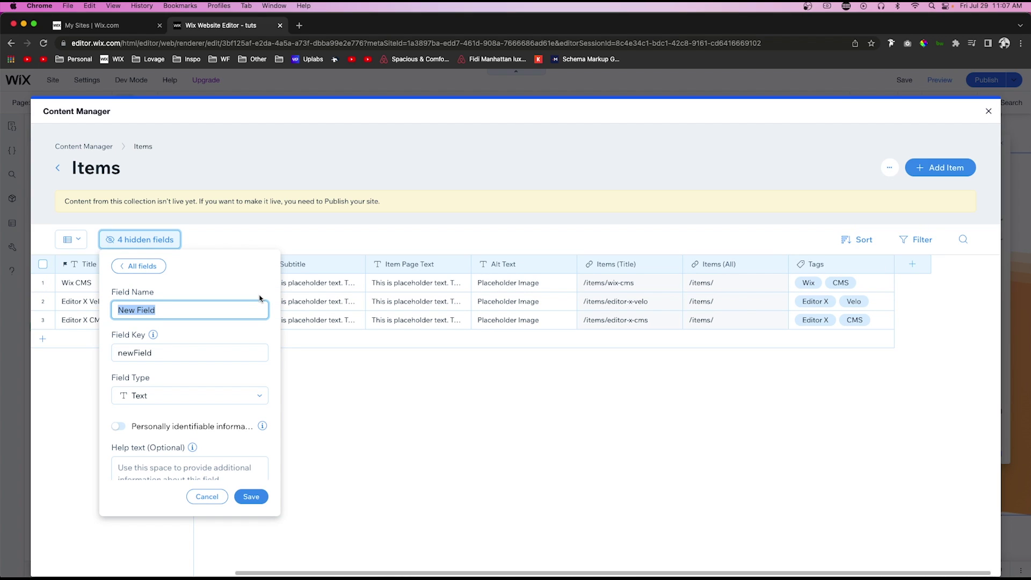
text(Document)
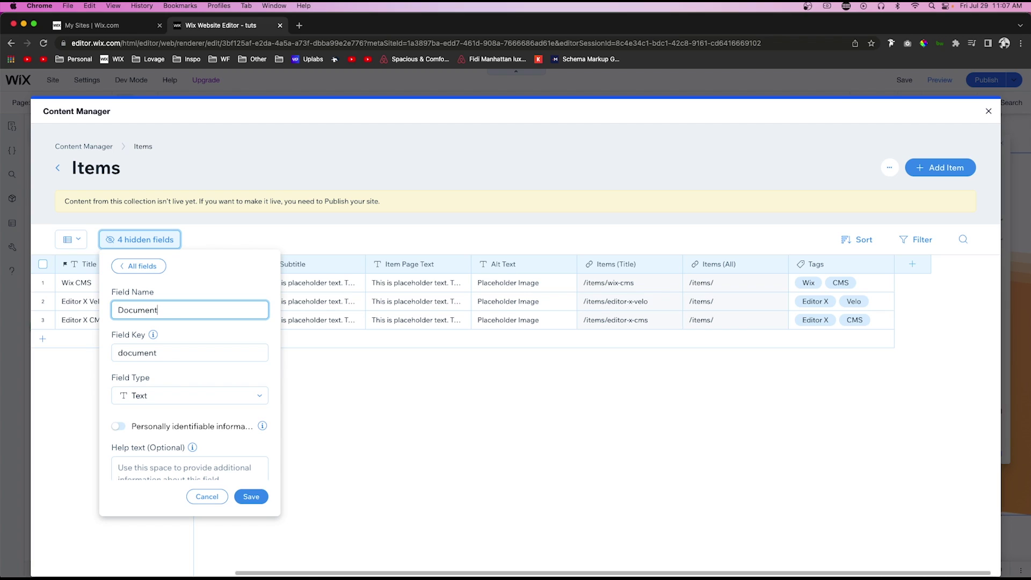
click(150, 400)
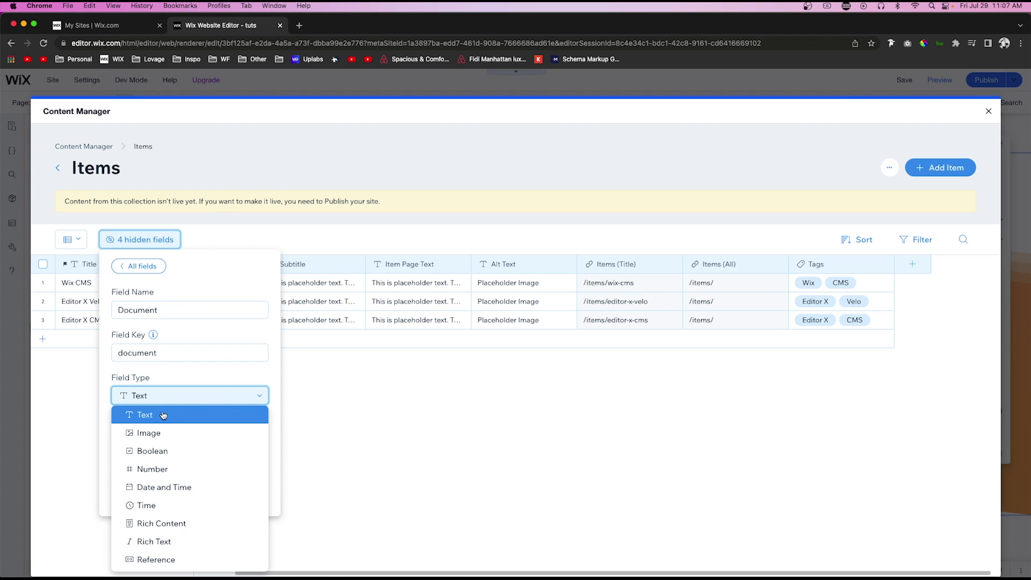
scroll(169, 466, down, 3)
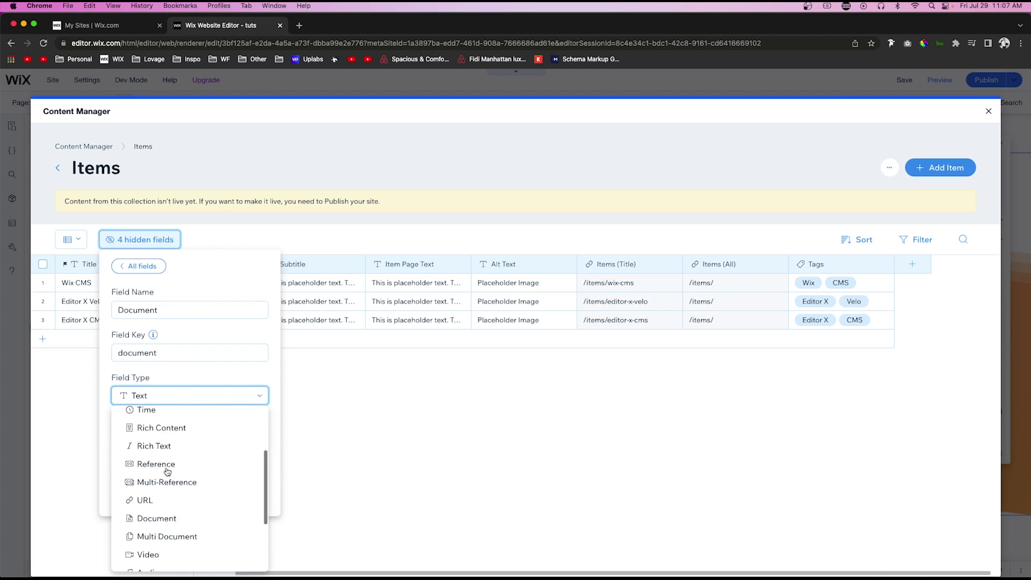
click(167, 481)
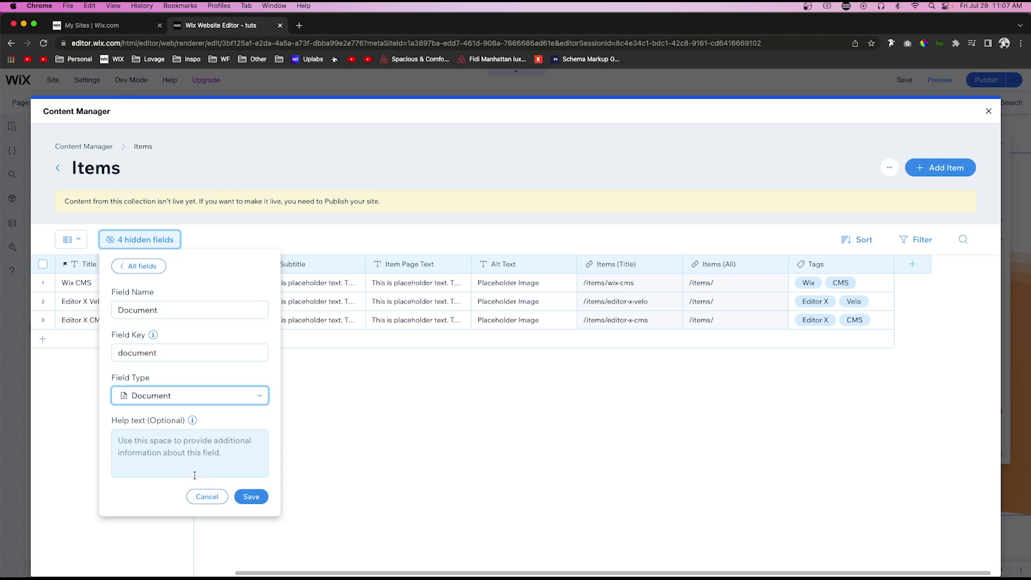
click(252, 497)
click(583, 441)
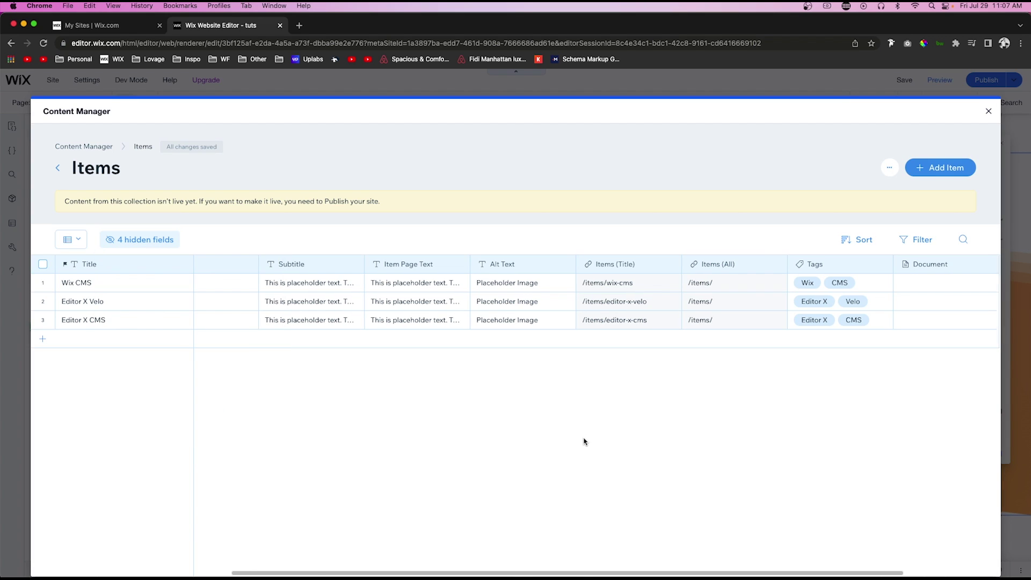
Step: Attach SEO Checklist 2022.pdf to the Wix CMS item's Document cell
click(808, 265)
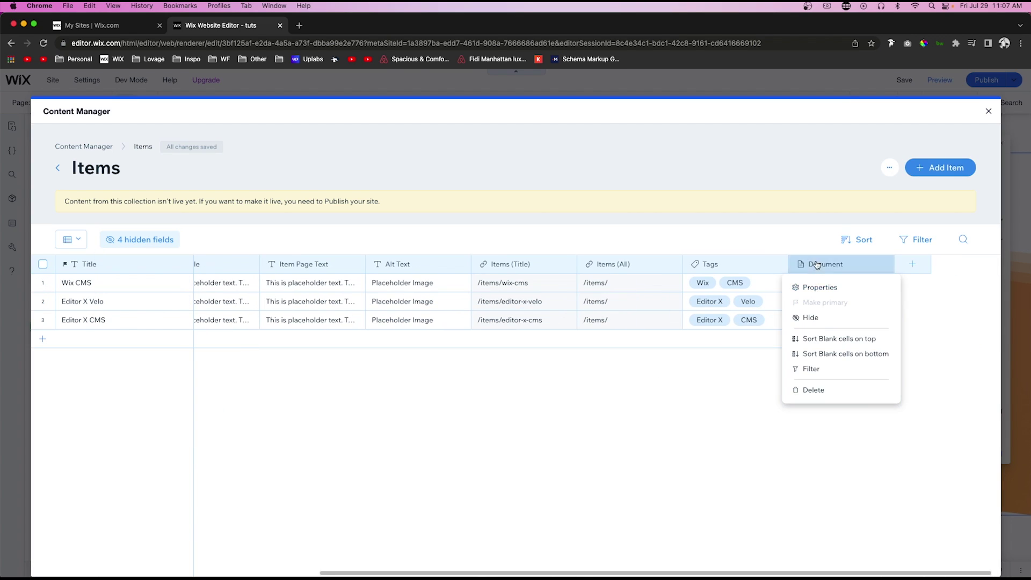
click(810, 264)
click(804, 282)
click(808, 286)
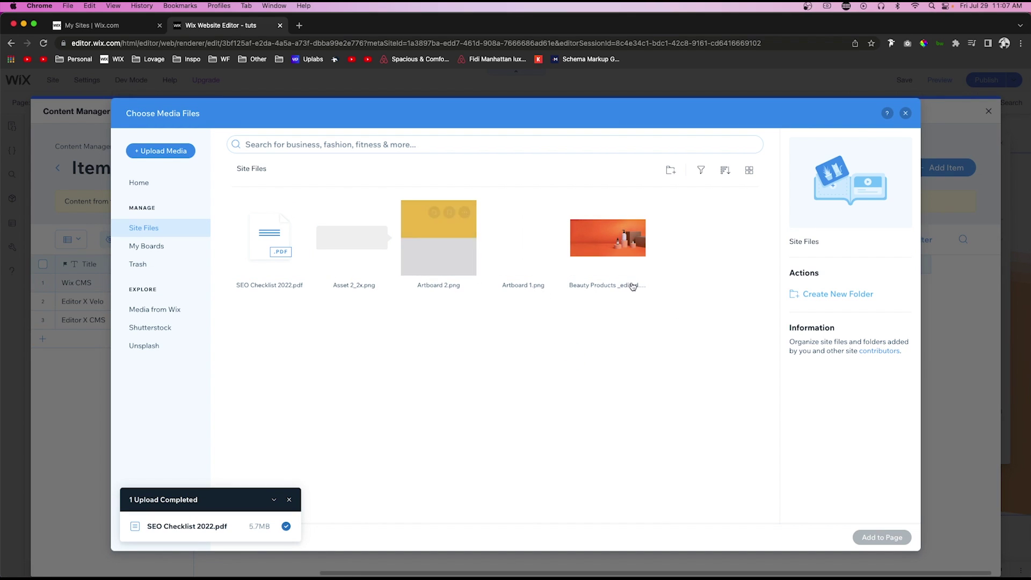
click(273, 234)
click(886, 538)
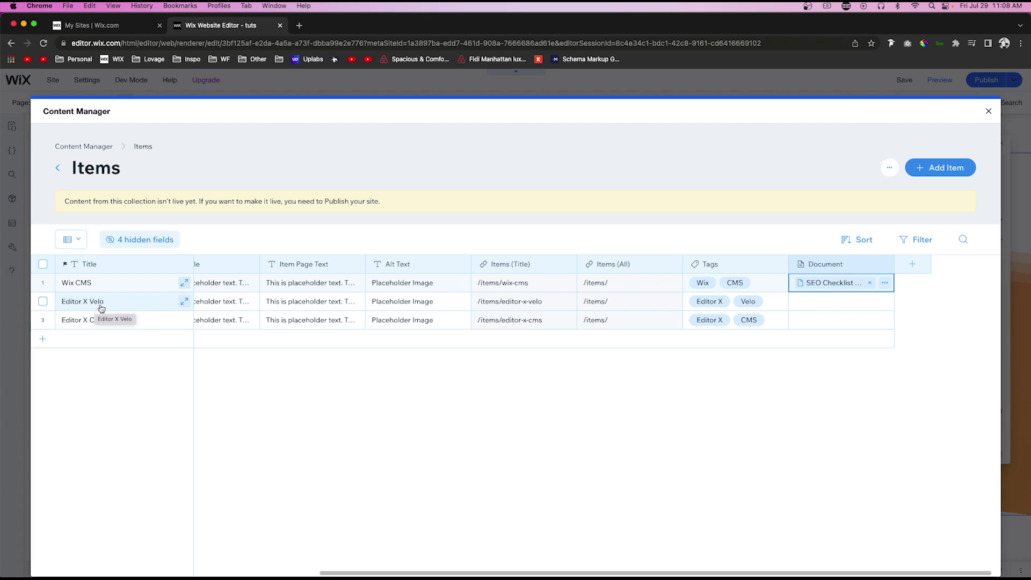
Step: Upload Branding Worksheet 2022.pdf and attach it to the Editor X Velo item's Document
click(808, 302)
click(808, 302)
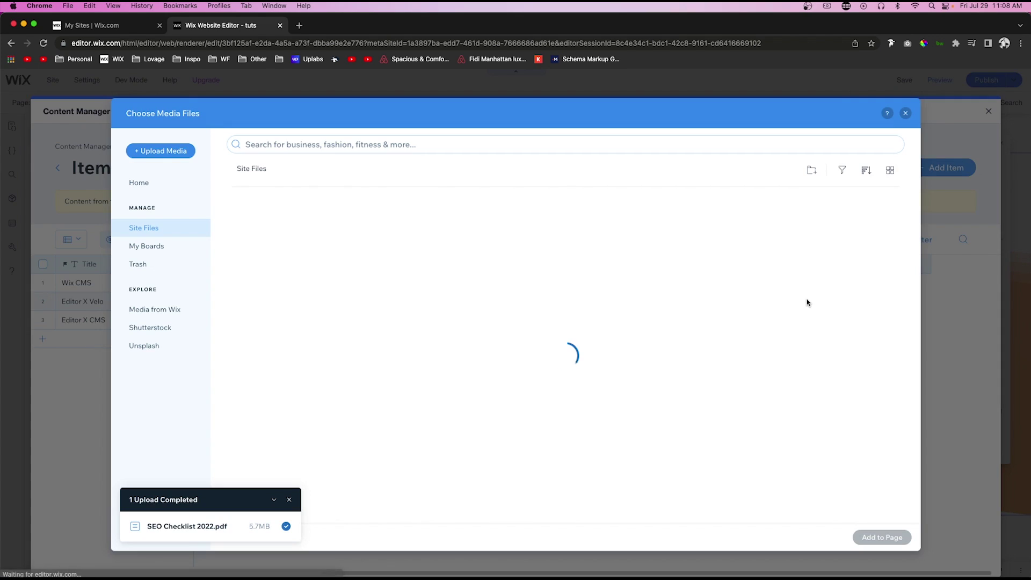
click(114, 553)
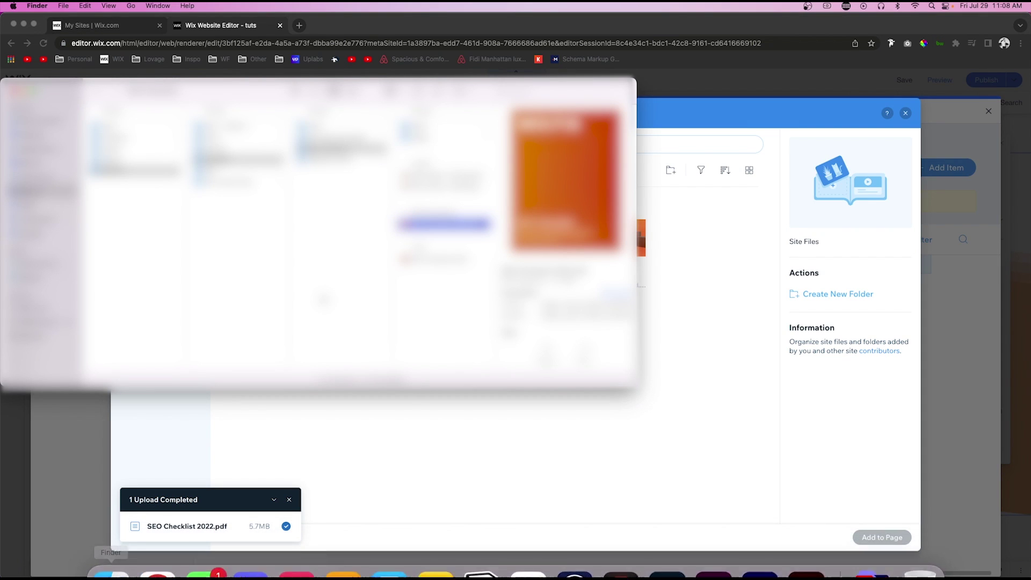
drag(339, 147, 698, 301)
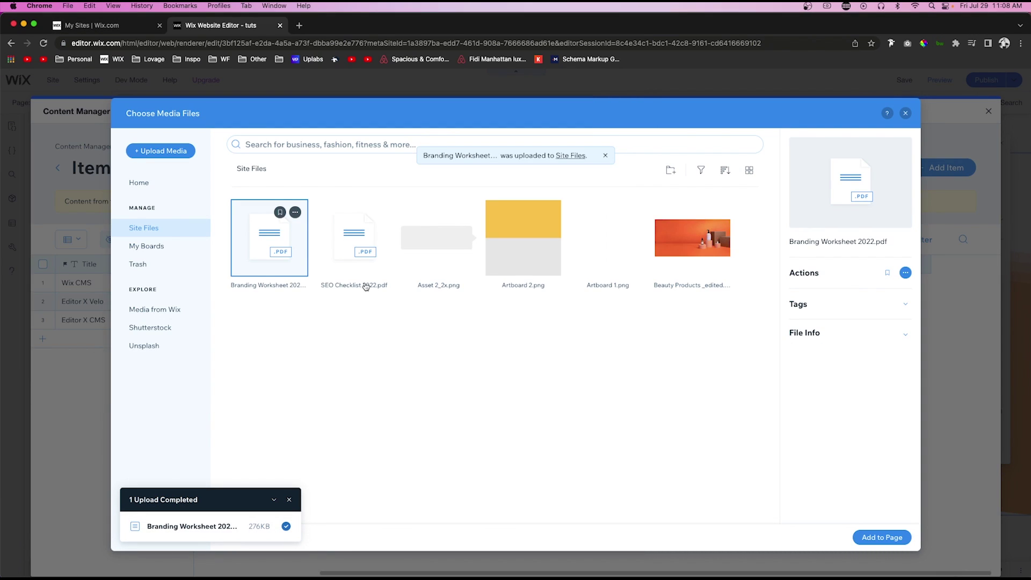
click(882, 537)
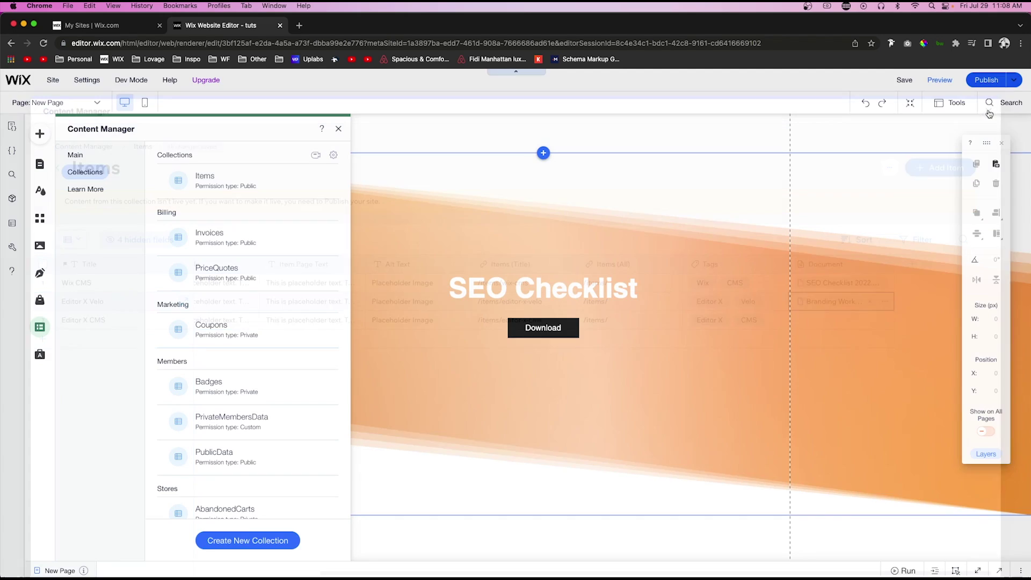
Step: Close the collection editor and open the Items (Title) dynamic page
click(988, 111)
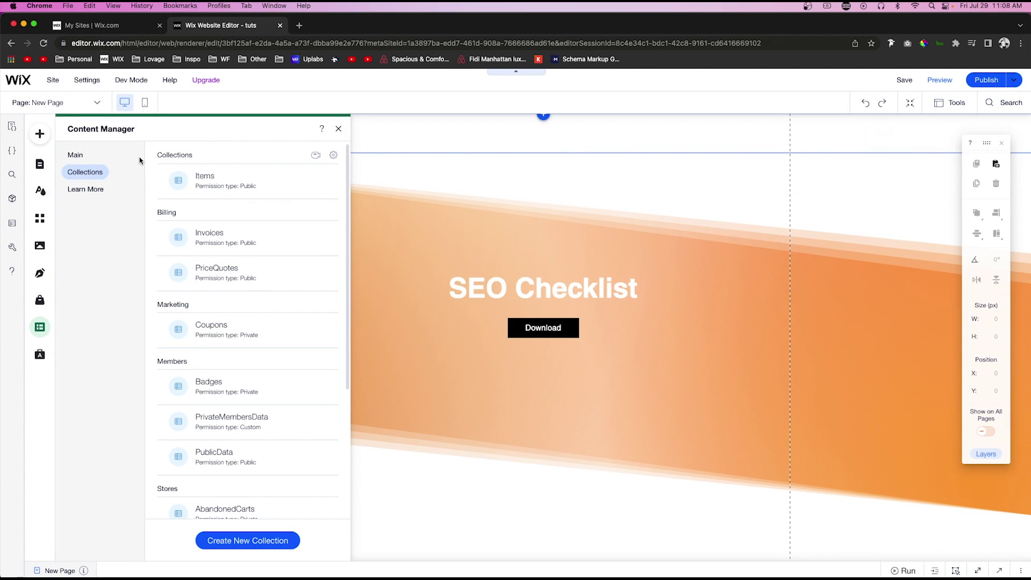
click(35, 168)
click(89, 228)
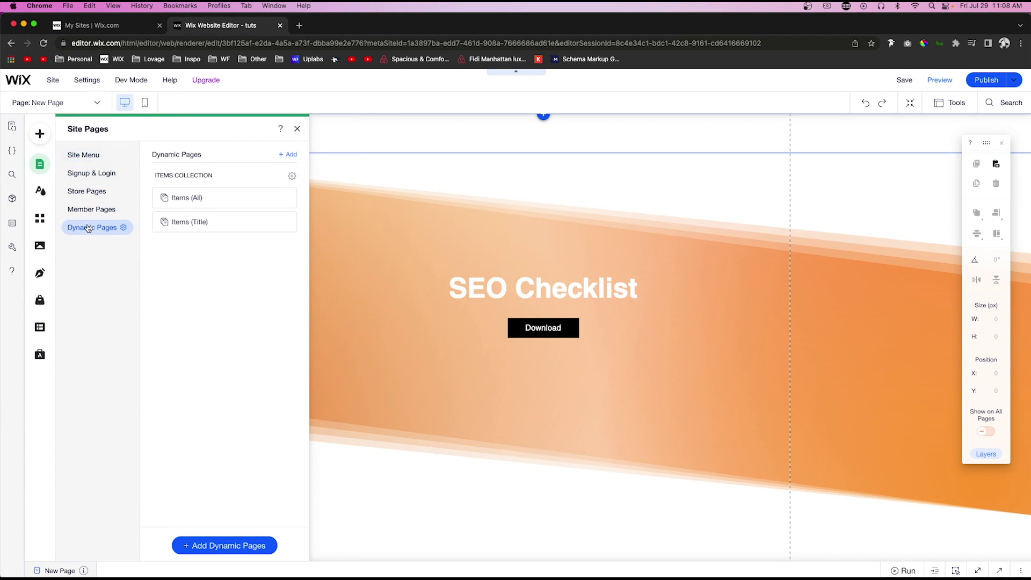
mouse_move(221, 216)
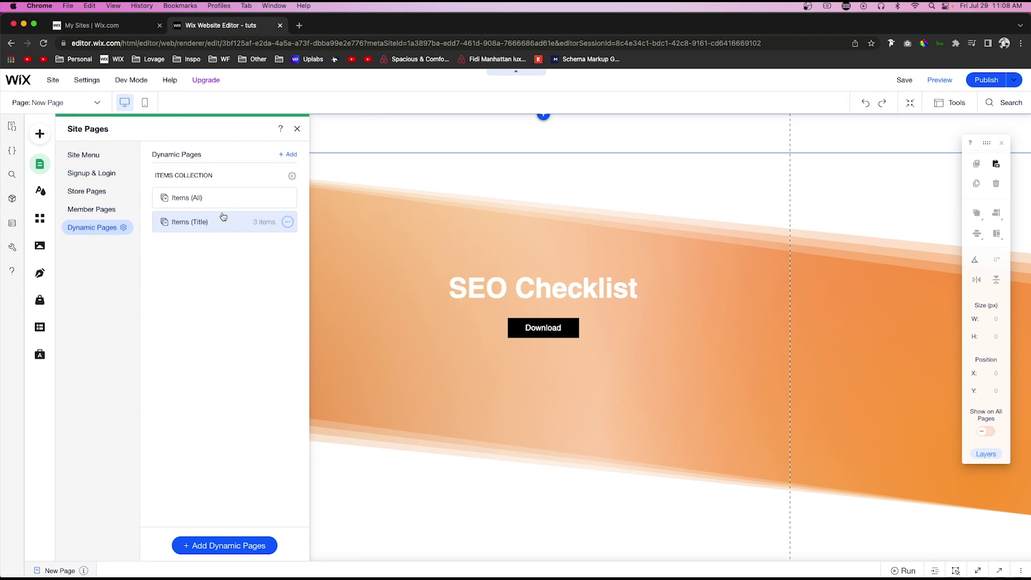
click(218, 224)
Step: Drag the placeholder image down to Y 594, below the tag buttons
click(591, 338)
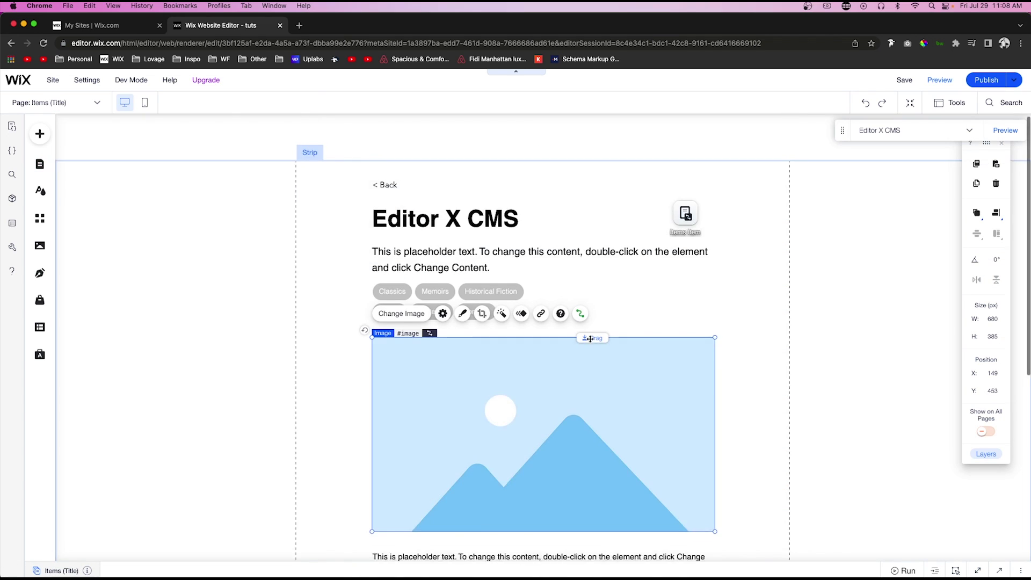
scroll(590, 339, down, 3)
drag(590, 218, 585, 288)
click(39, 134)
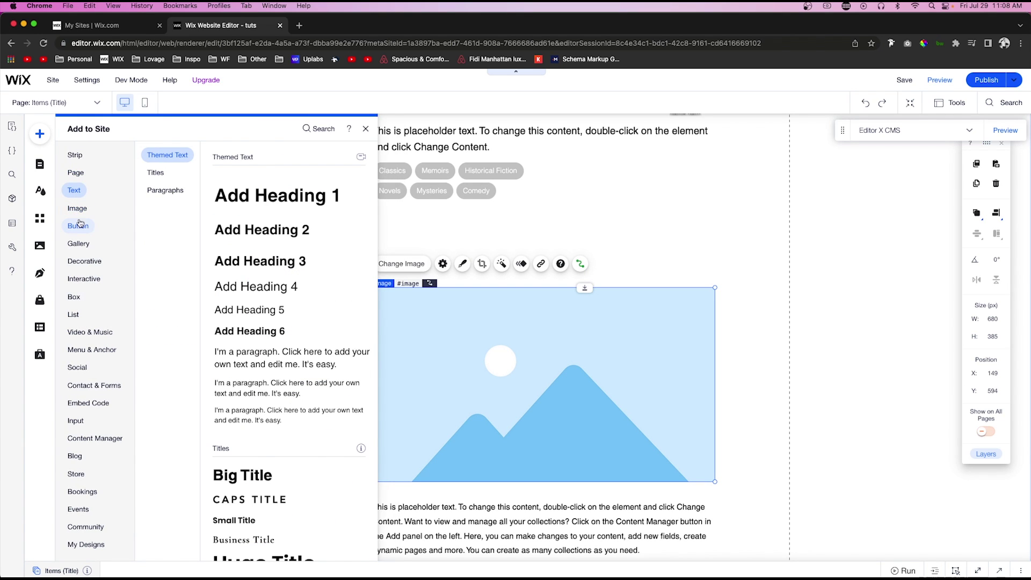
Step: Place a black themed button above the image and label it 'Download'
mouse_move(78, 225)
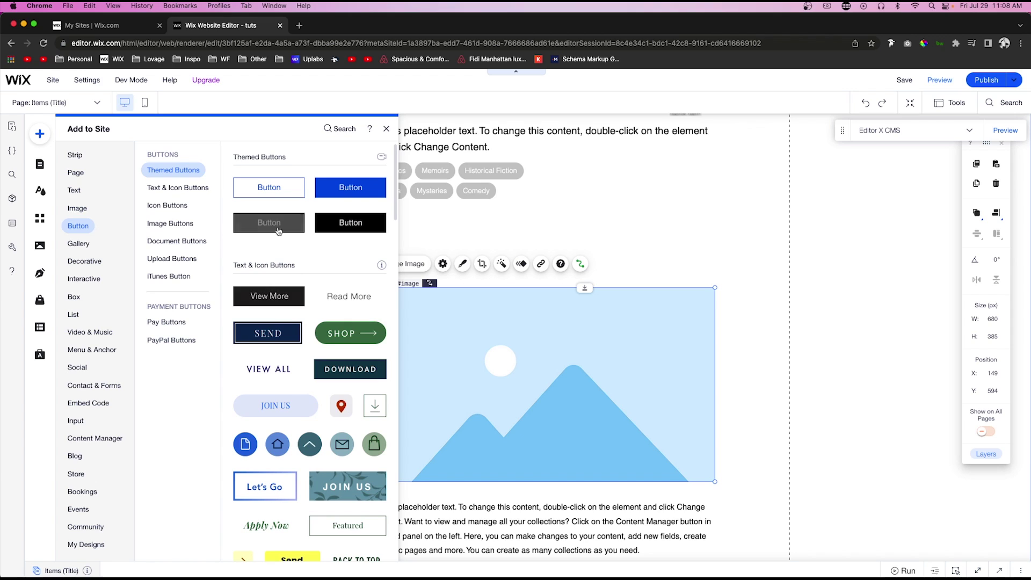
drag(351, 222, 414, 238)
click(399, 202)
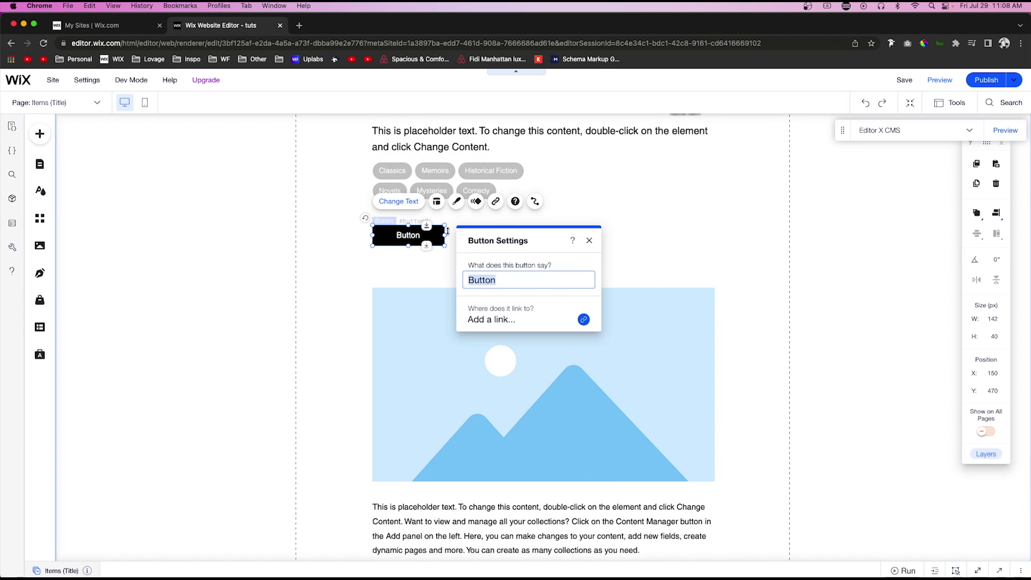
text(Download)
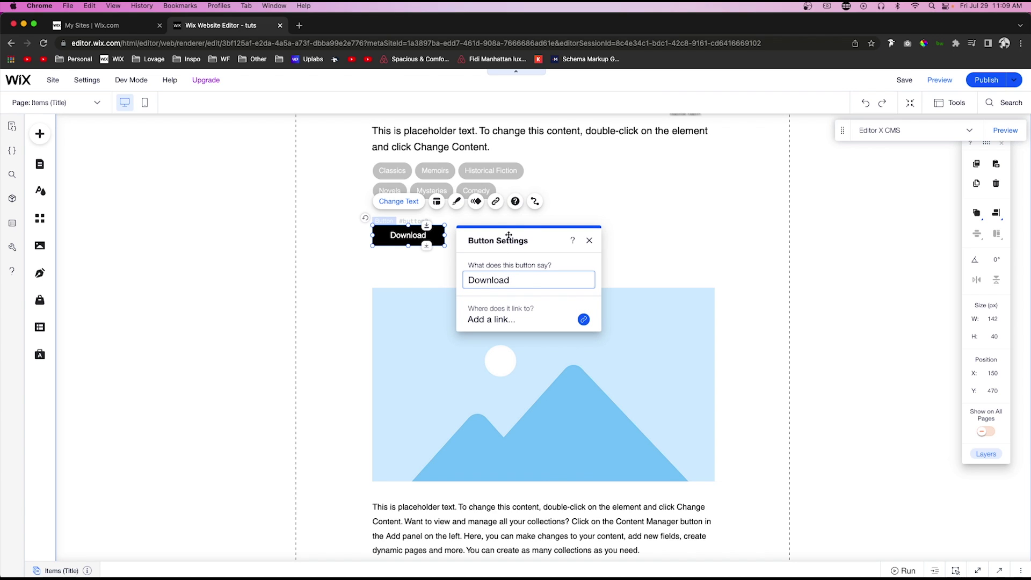
Step: Connect the button's click action to the Items dataset's Document (File) field
click(535, 203)
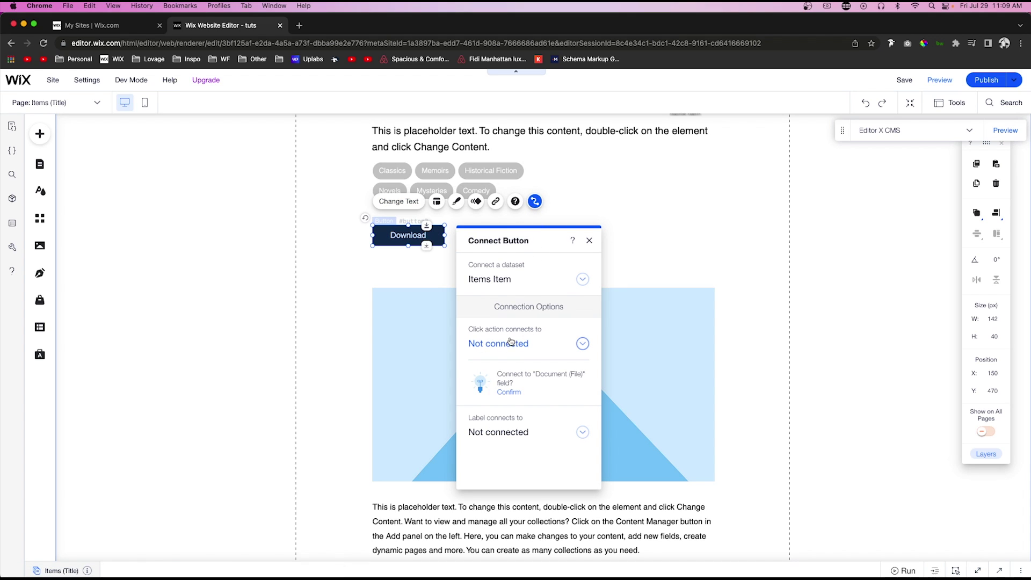
click(510, 341)
scroll(537, 413, down, 4)
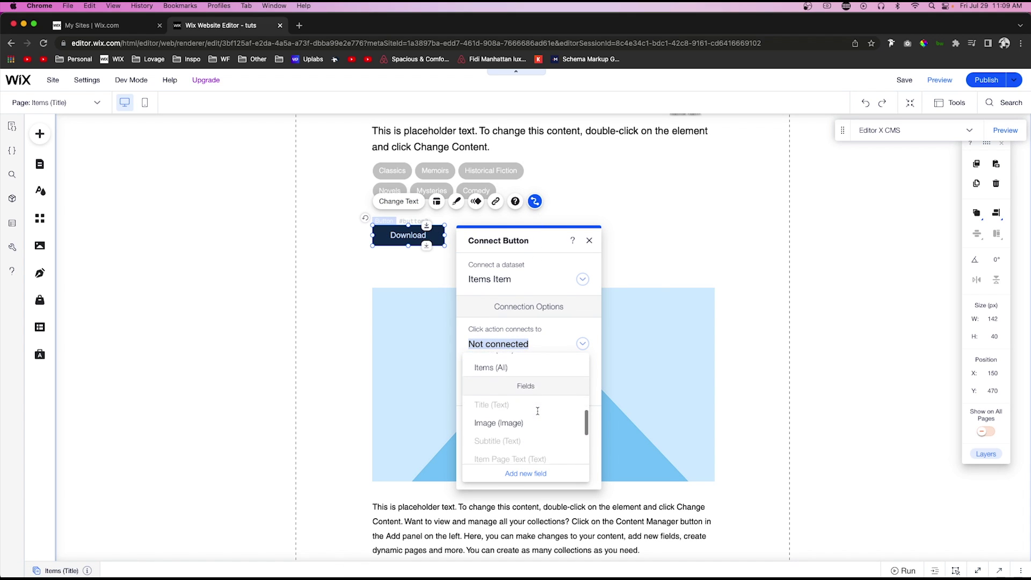
scroll(537, 413, down, 4)
click(520, 406)
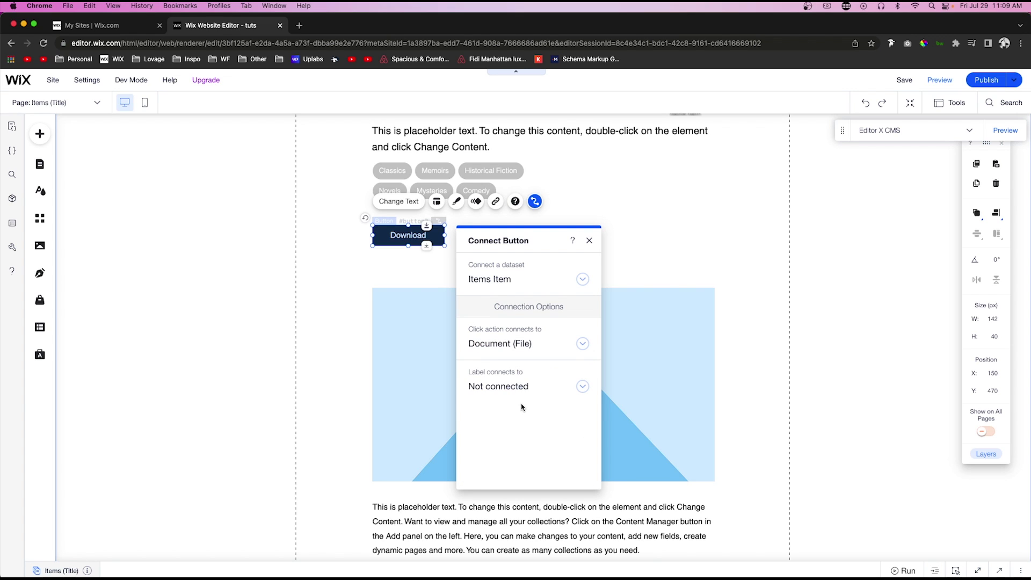
click(812, 359)
scroll(813, 359, up, 3)
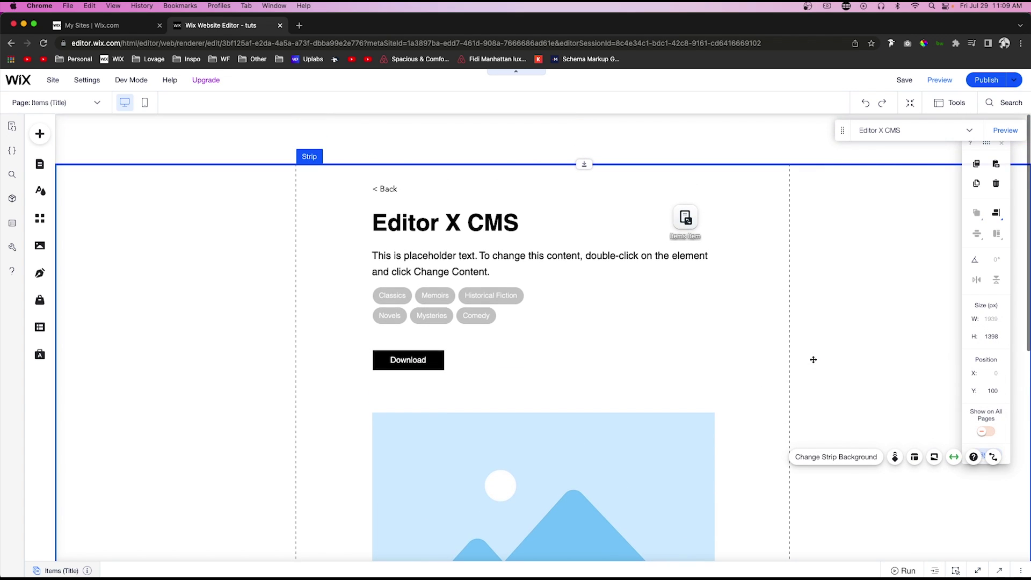
Step: Preview the Wix CMS item, confirm Download opens SEO Checklist, then close the PDF
click(921, 139)
click(904, 189)
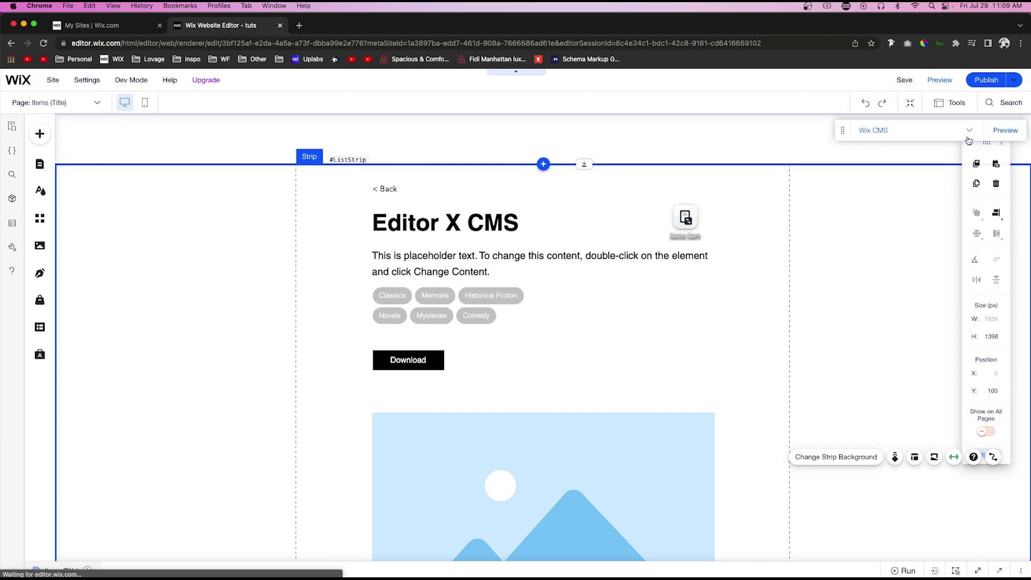
click(945, 81)
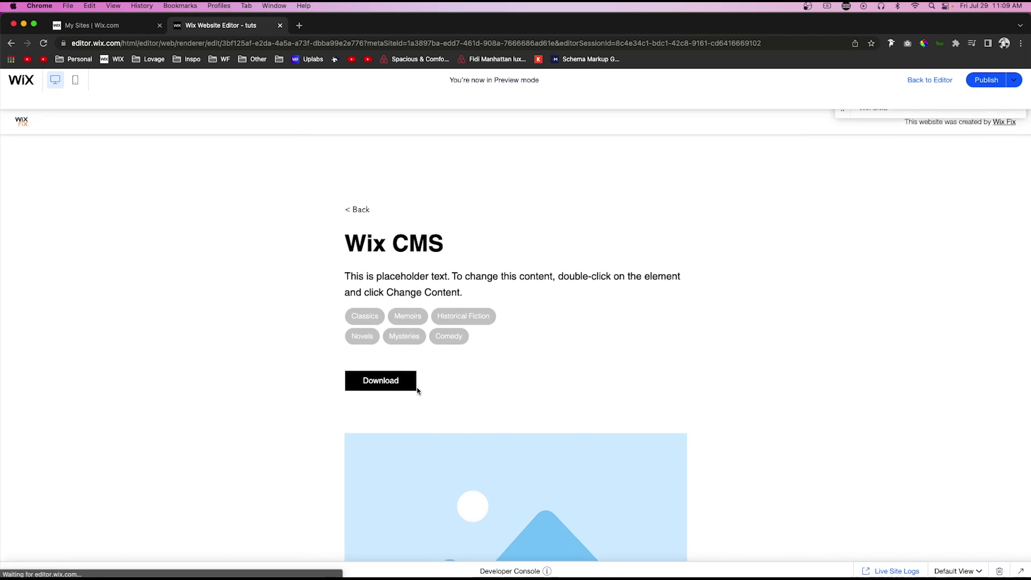
click(381, 364)
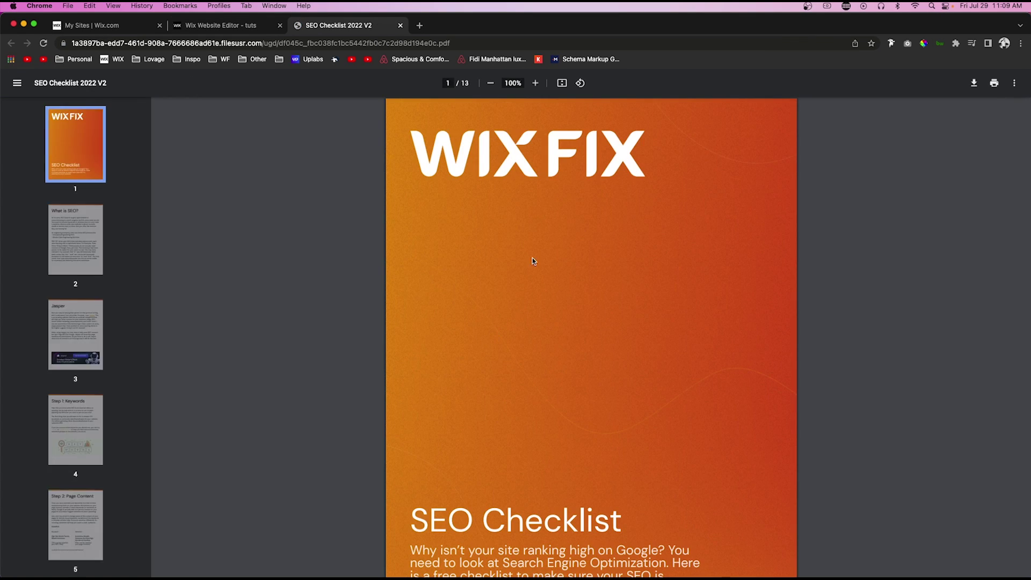
click(400, 26)
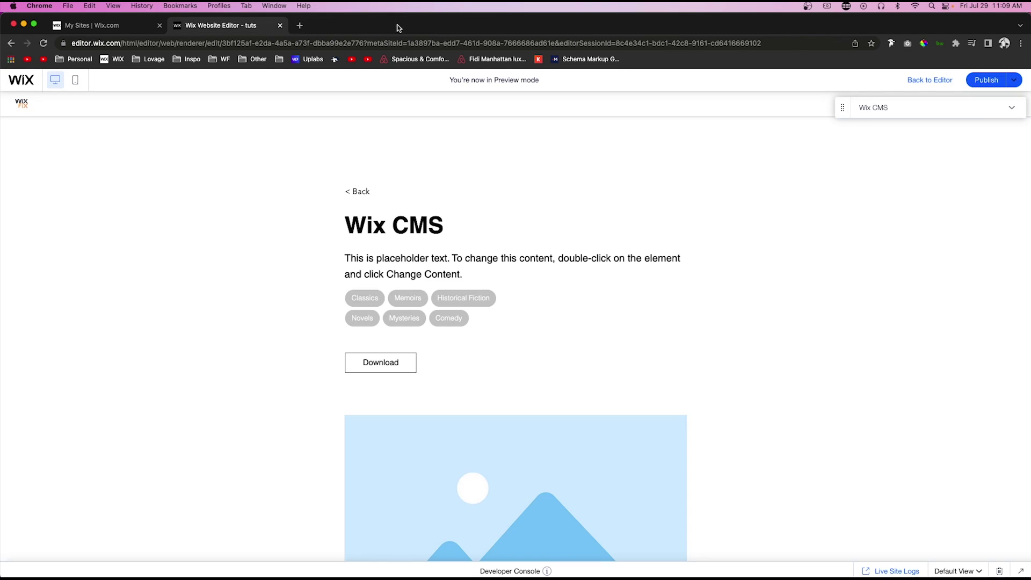
Step: Switch the preview to Editor X Velo and confirm Download opens Branding Worksheet
click(897, 111)
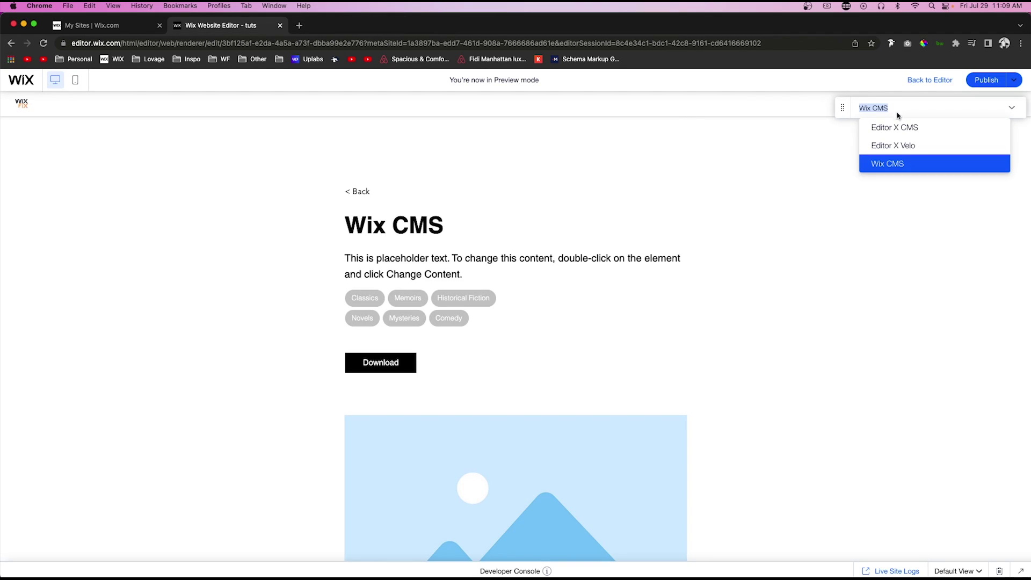
click(926, 147)
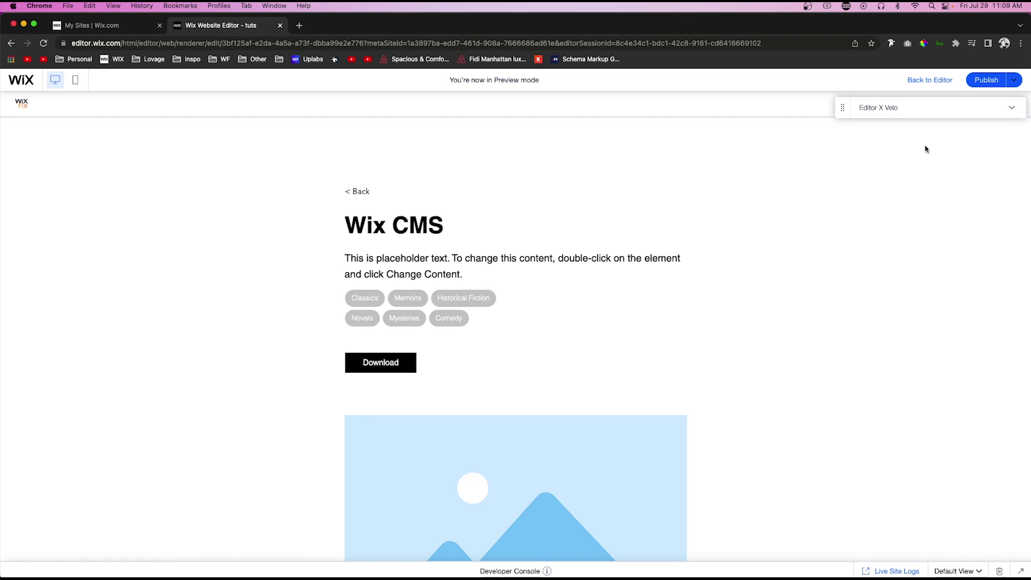
click(390, 363)
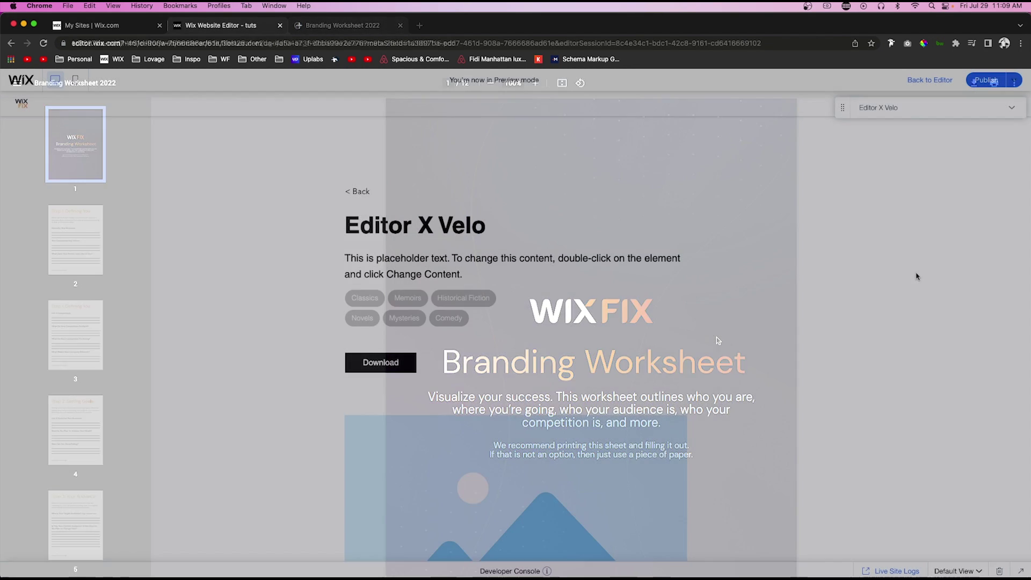